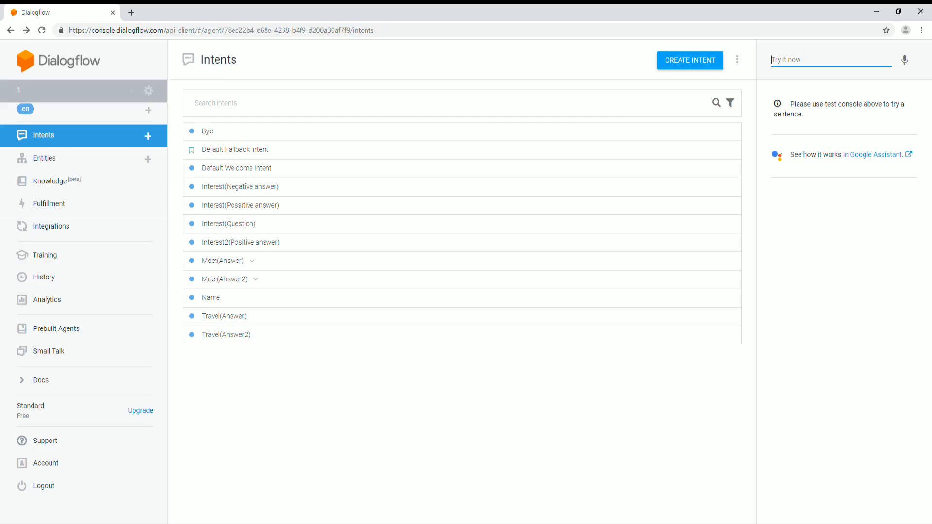
# - Switch to the SIG agent and open its Default Welcome Intent
pyautogui.click(131, 91)
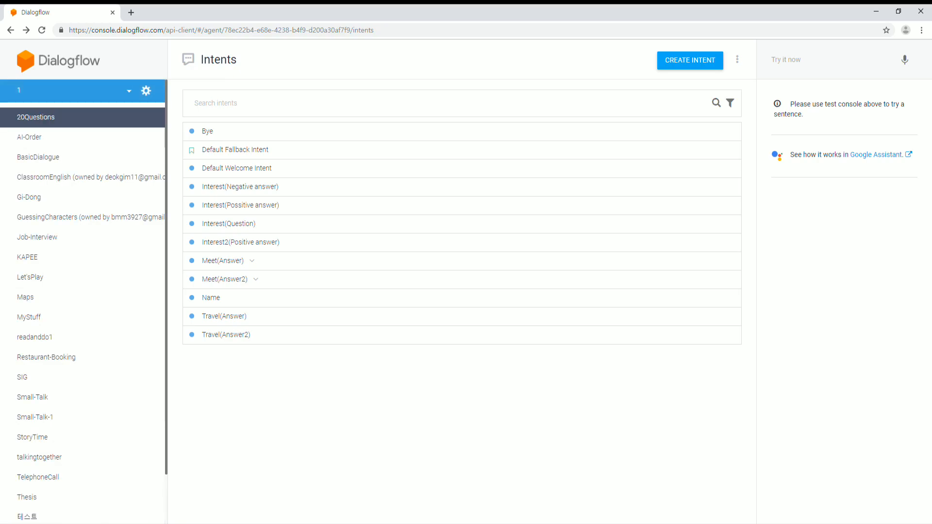
pyautogui.click(23, 377)
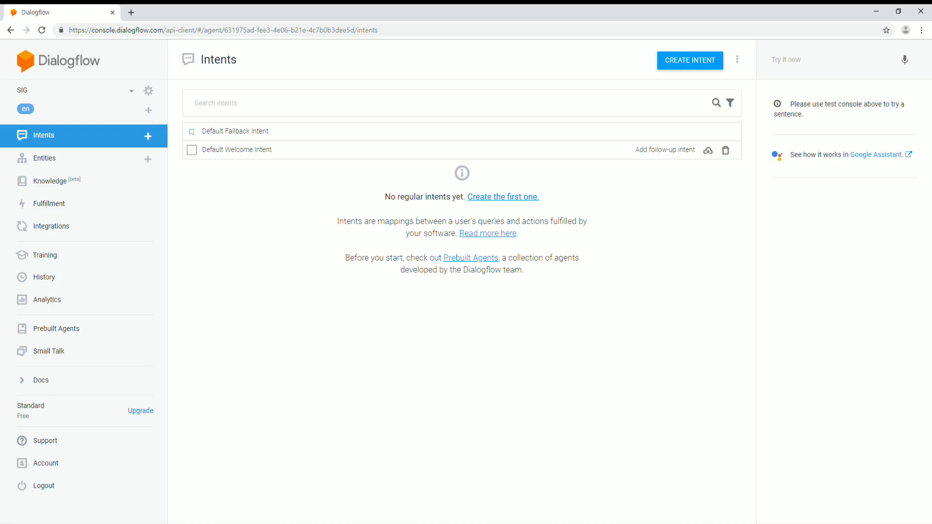
pyautogui.click(237, 149)
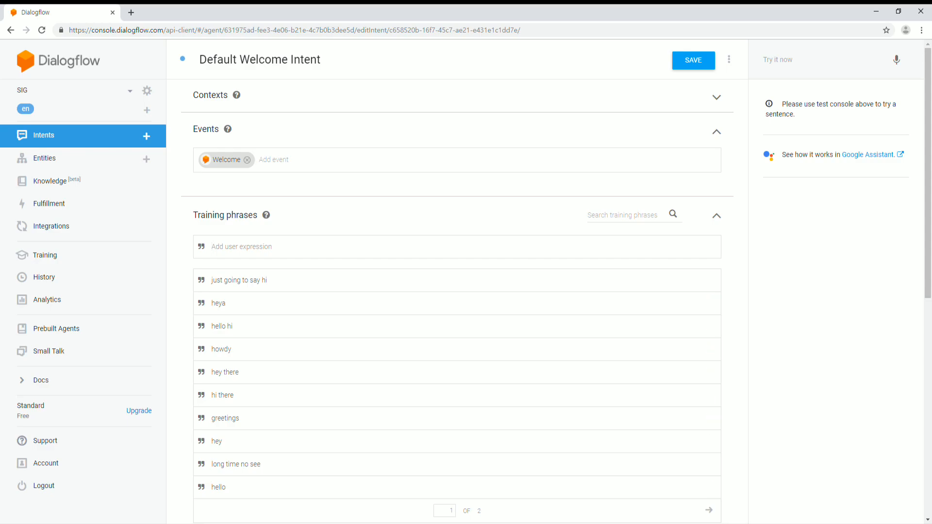
# - Set the welcome intent's text response to "Hello. Nice to meet you. What's your name?" and save the intent
pyautogui.scroll(-1, 456, 291)
pyautogui.click(242, 183)
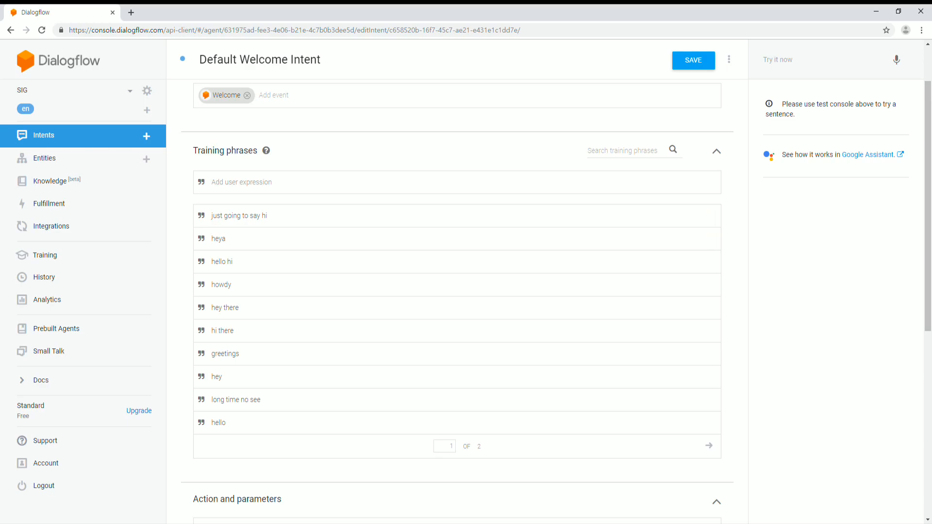
pyautogui.scroll(-6, 456, 299)
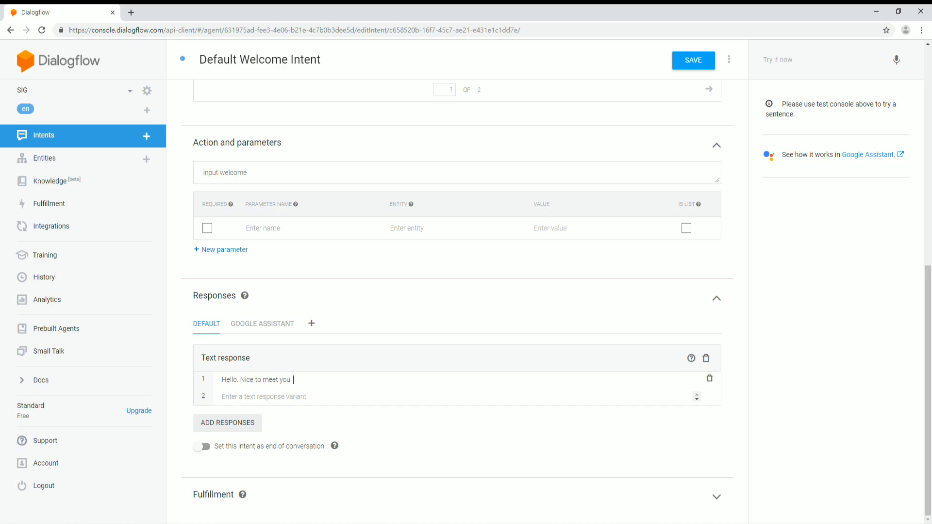
pyautogui.write("What's your name?")
pyautogui.click(693, 60)
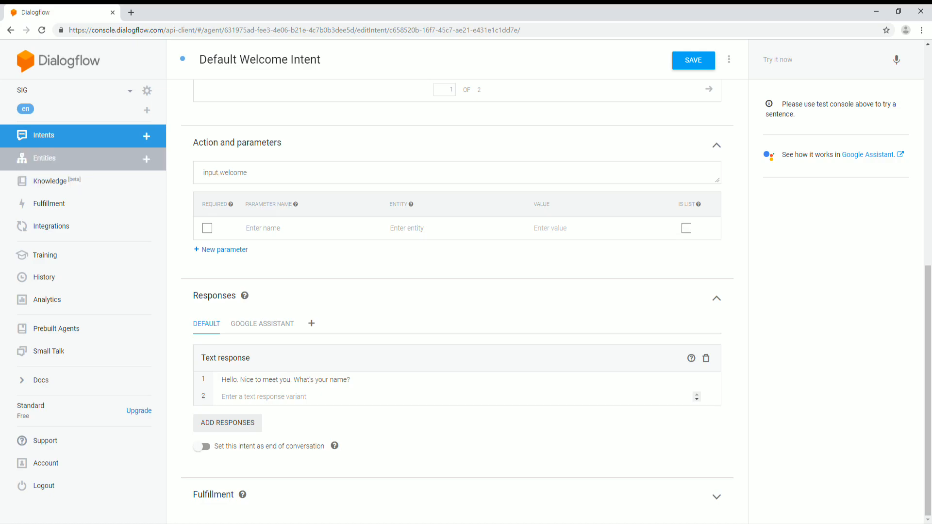
# - Create a new entity called name and allow automated expansion for it
pyautogui.click(44, 159)
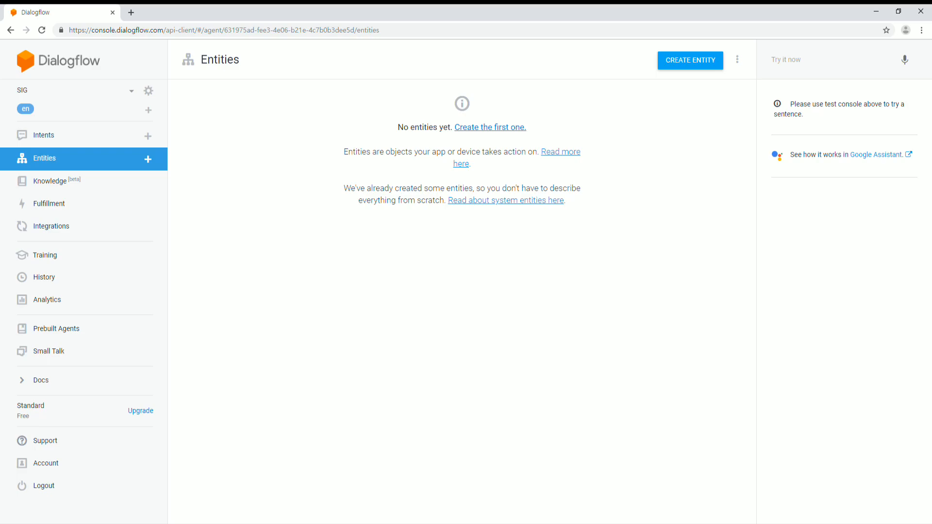
pyautogui.click(692, 61)
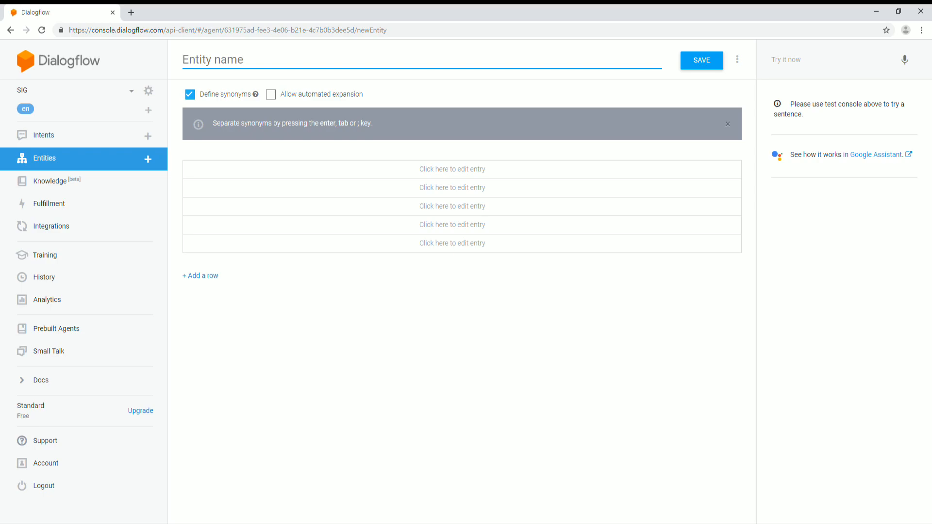
pyautogui.write('name')
pyautogui.click(271, 95)
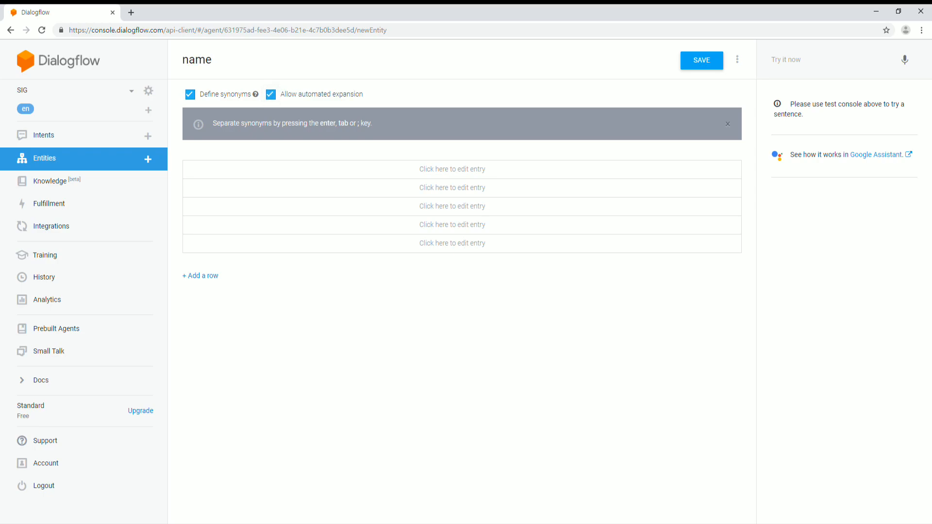
# - Enter a person's first name as the first entry's reference value and synonym
pyautogui.click(452, 170)
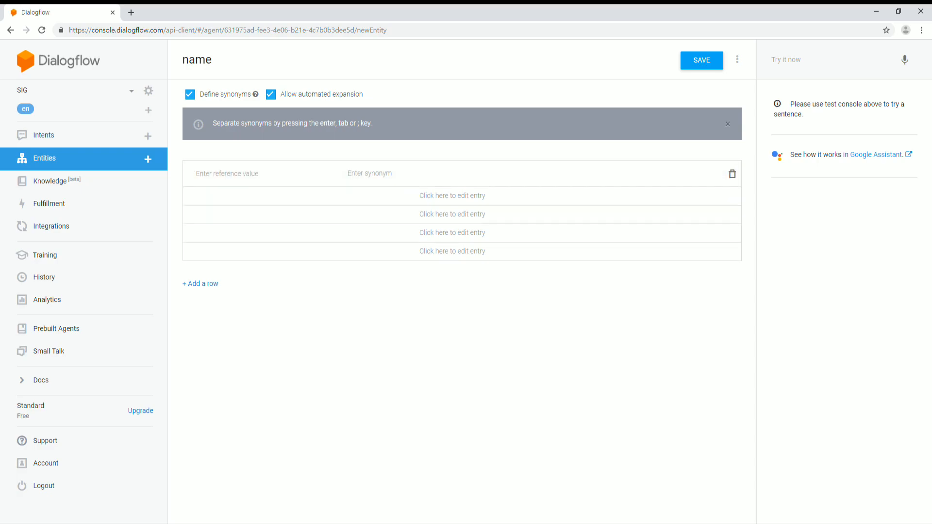
pyautogui.write('Jaemin')
pyautogui.press('Tab')
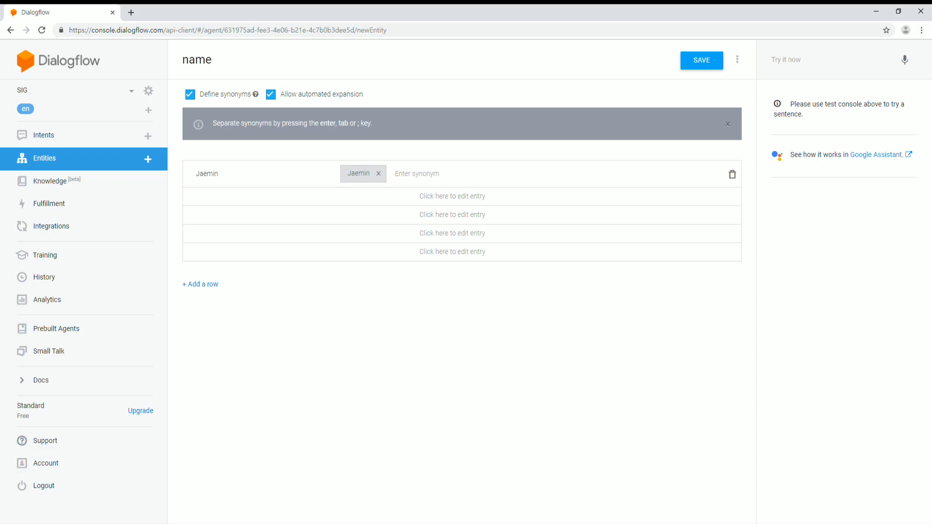
# - Replace the first entry with the reference value USA and the synonyms united states, America, US and USA
pyautogui.press('BackSpace')
pyautogui.hotkey('ctrl', 'a')
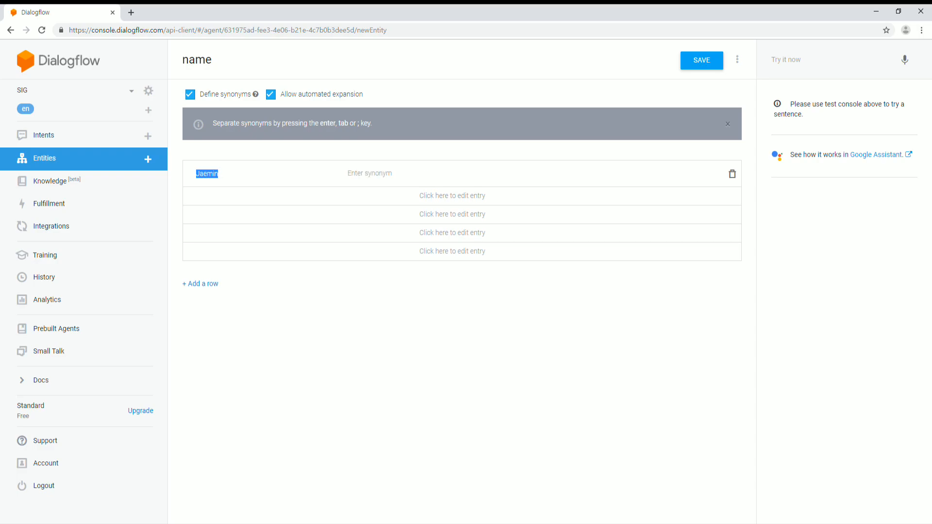
pyautogui.write('USA')
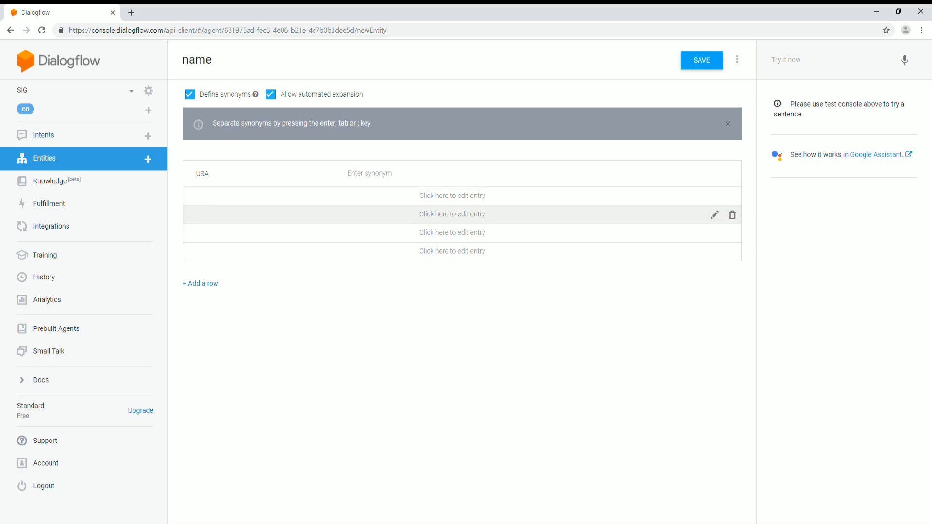
pyautogui.write('united states')
pyautogui.press('Return')
pyautogui.write('America')
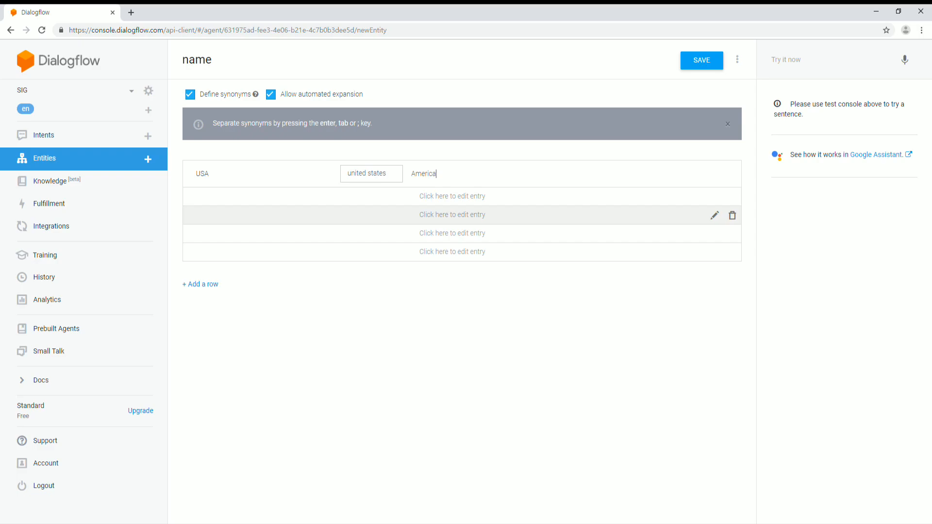
pyautogui.press('Return')
pyautogui.write('US')
pyautogui.press('Return')
pyautogui.write('USA')
pyautogui.press('Return')
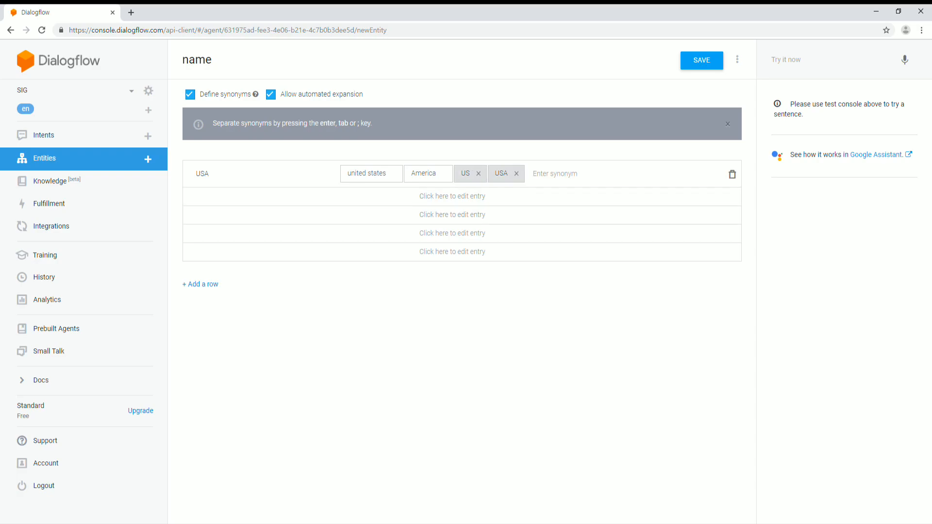
# - Remove all synonyms of the USA entry and clear its reference value
pyautogui.click(478, 174)
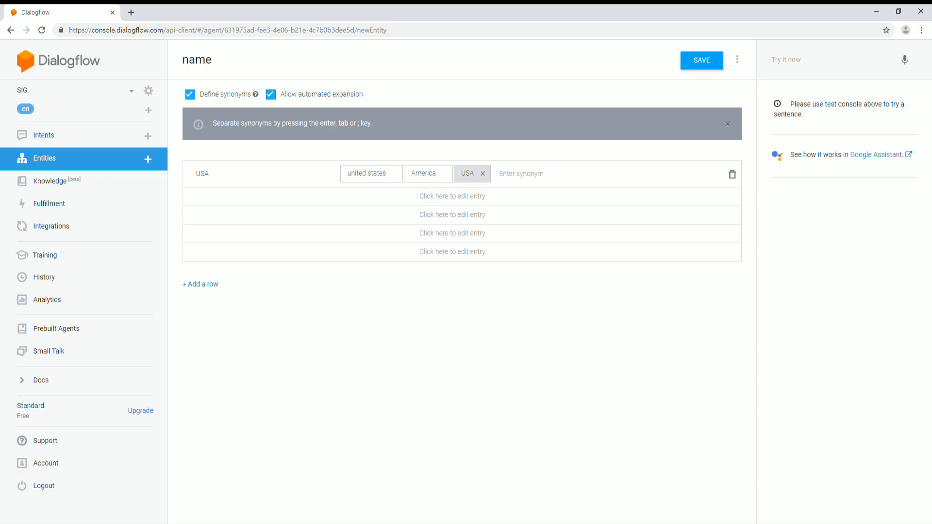
pyautogui.click(444, 174)
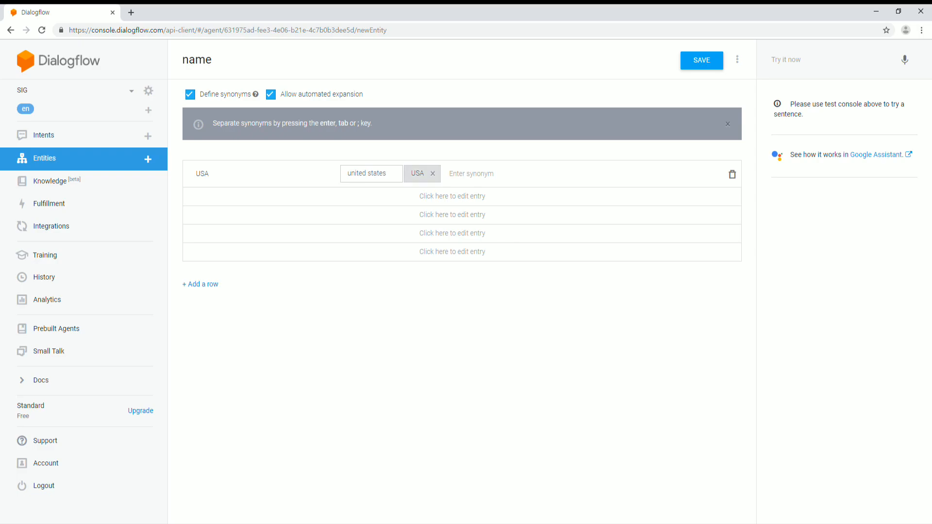
pyautogui.click(433, 174)
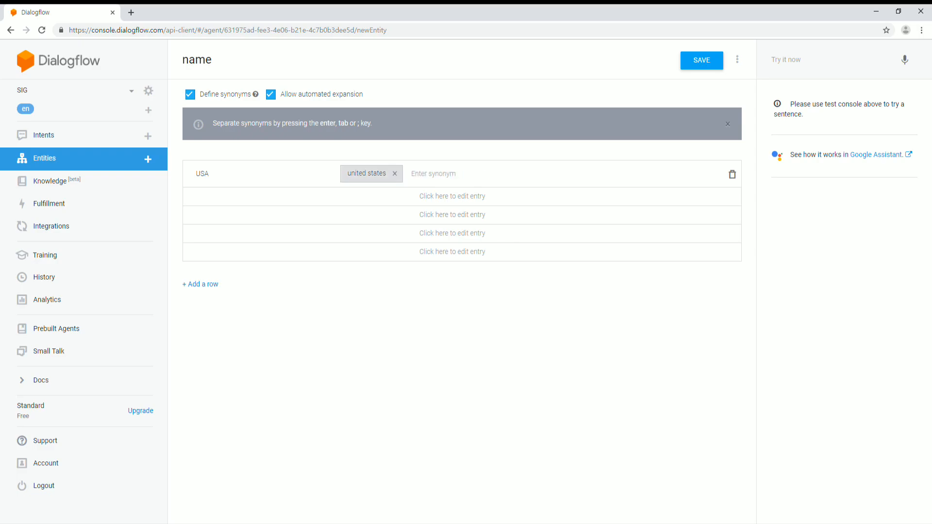
pyautogui.click(395, 173)
pyautogui.press('BackSpace')
pyautogui.press('BackSpace')
pyautogui.press('BackSpace')
# - Fill the name entity with seven people's first names, each as reference value and synonym, and save the entity
pyautogui.write('Jaemin')
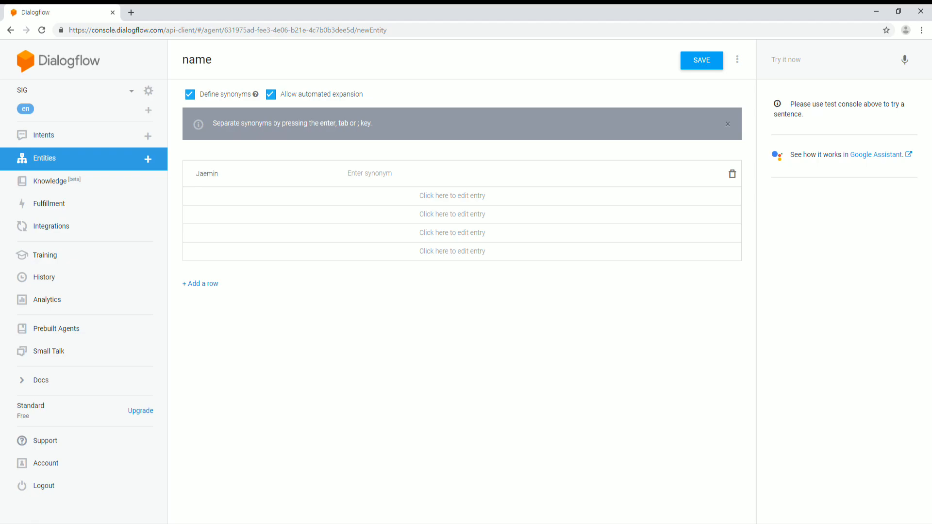
pyautogui.press('Tab')
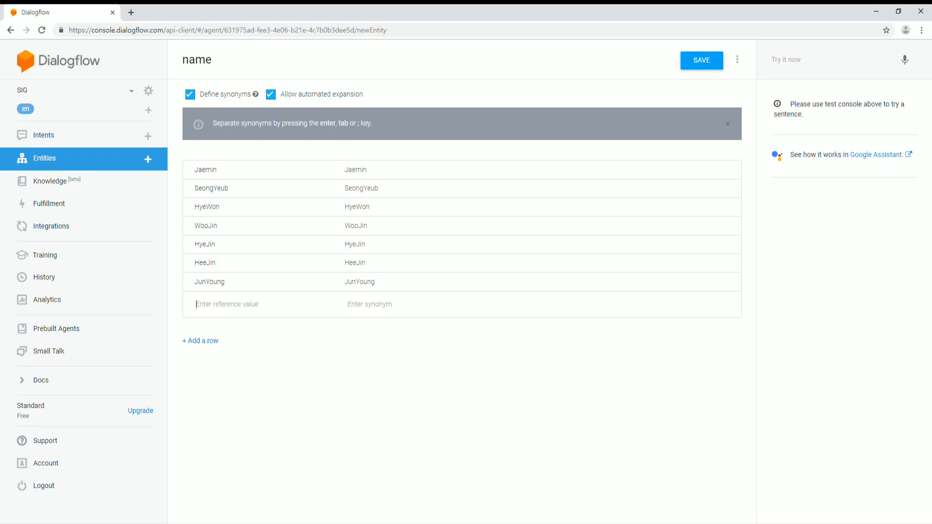
pyautogui.click(702, 60)
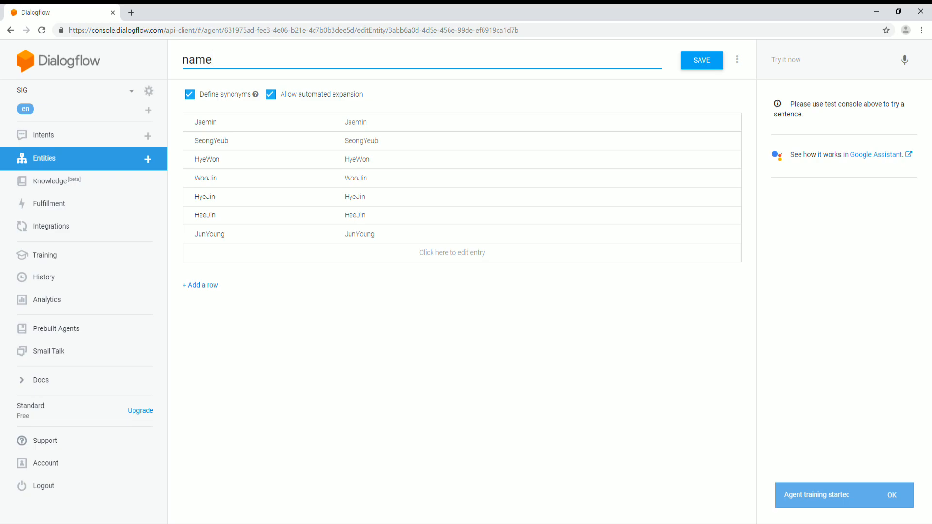
# - Create a new intent called name
pyautogui.click(44, 135)
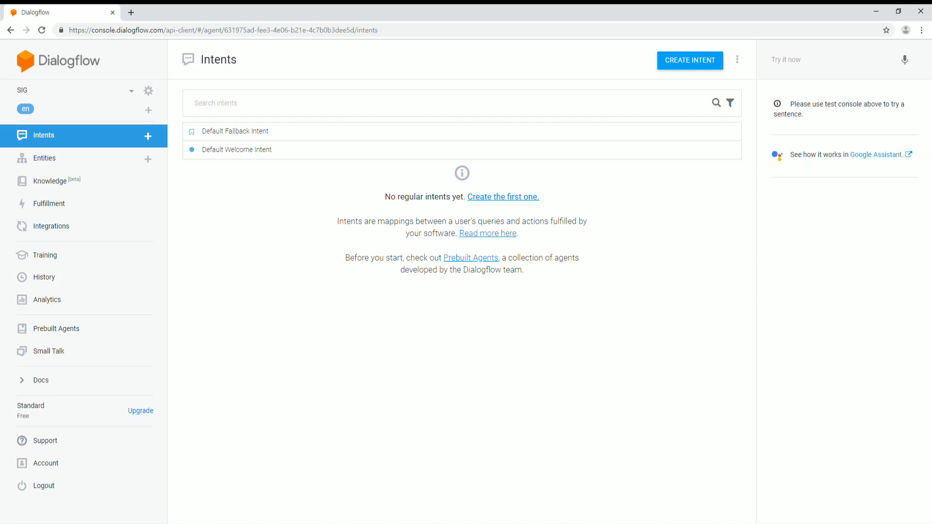
pyautogui.click(689, 60)
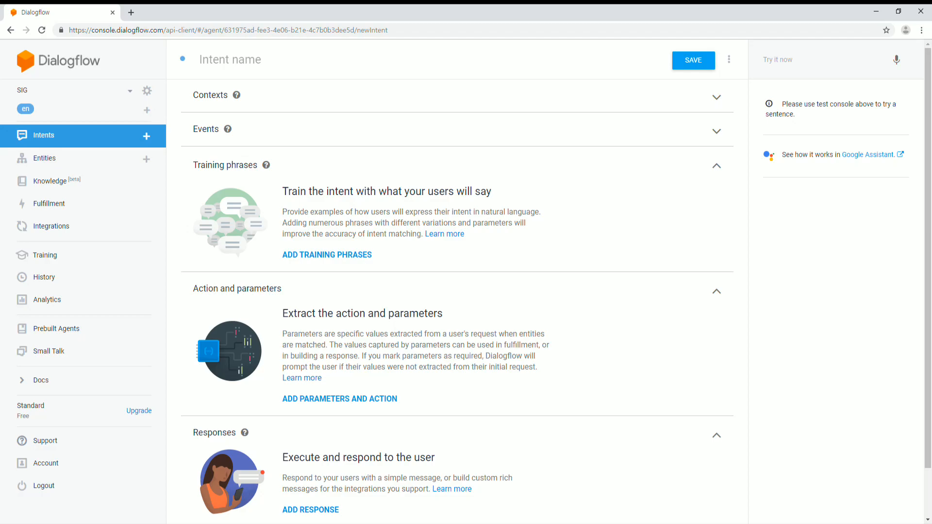
pyautogui.click(230, 60)
pyautogui.write('name')
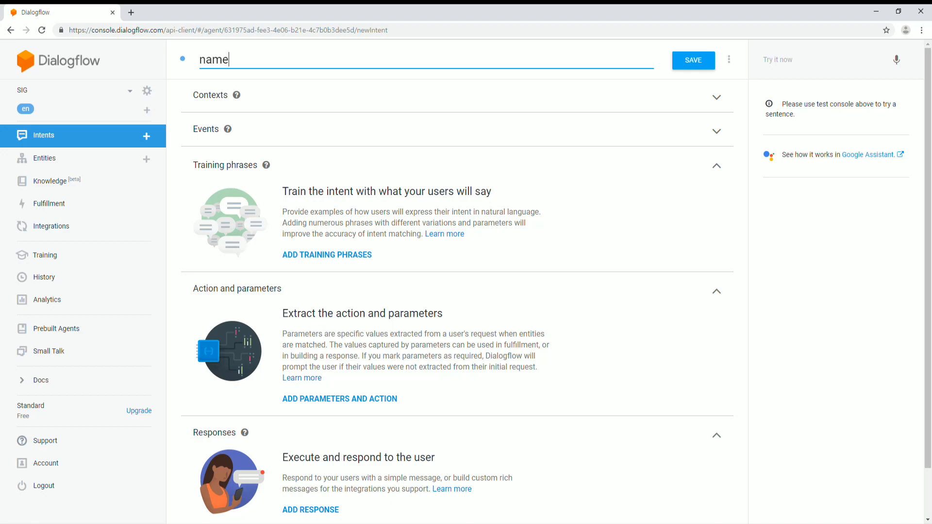
# - Add five training phrases starting with "My name is" or "I am", each followed by a different person's first name
pyautogui.click(327, 255)
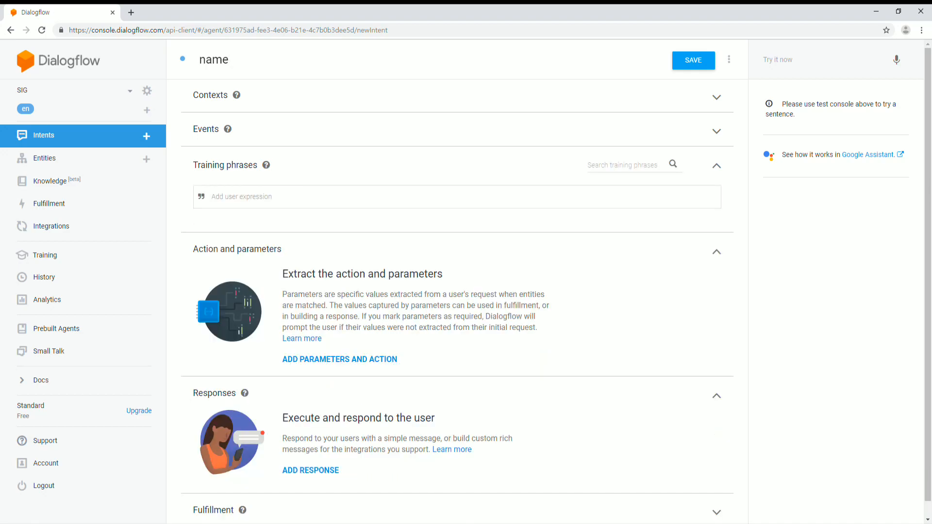
pyautogui.write('My name is Jaemin.')
pyautogui.press('Return')
pyautogui.write('My')
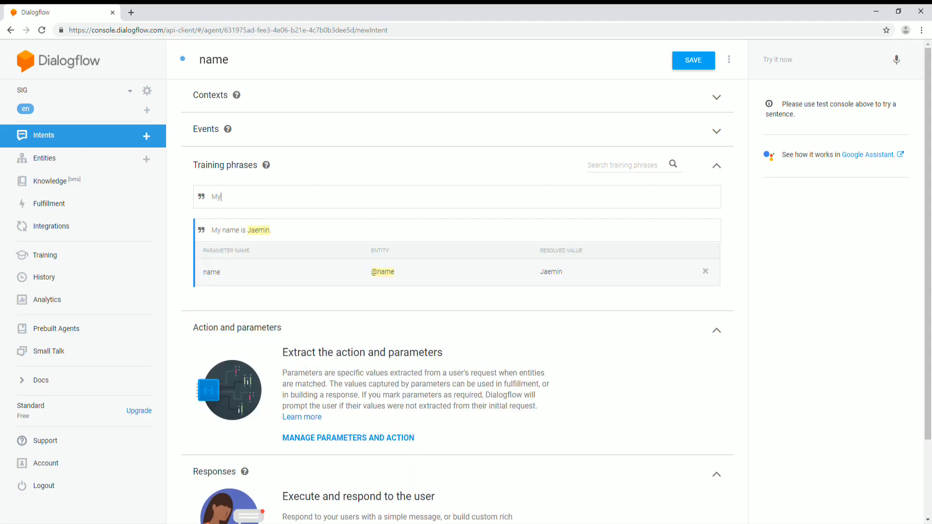
pyautogui.write(' name is HeeJin')
pyautogui.press('Return')
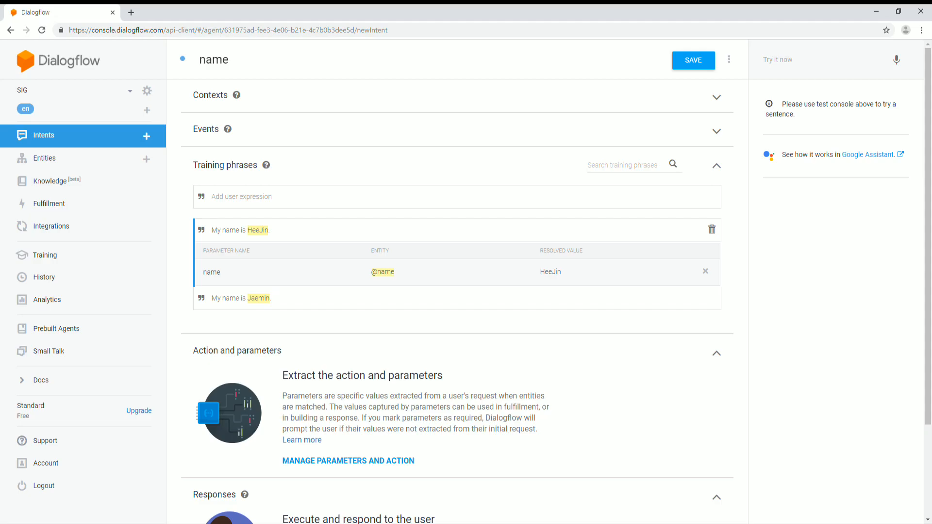
pyautogui.write('My name is SeongYeub')
pyautogui.press('Return')
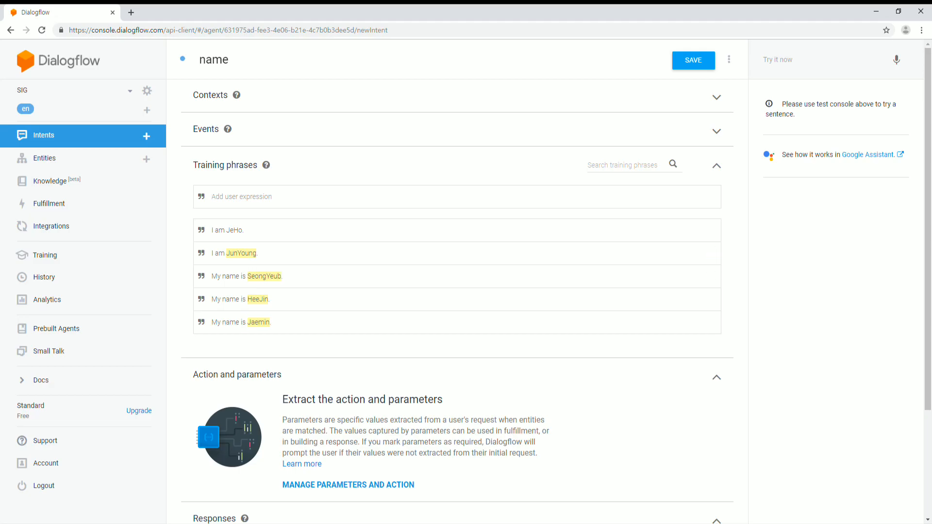
pyautogui.click(228, 252)
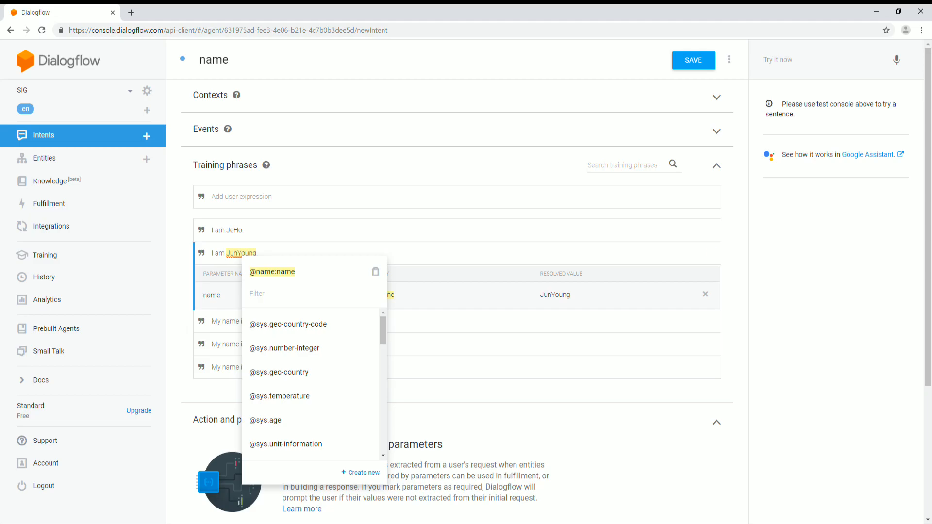
pyautogui.moveTo(226, 230); pyautogui.dragTo(238, 230)
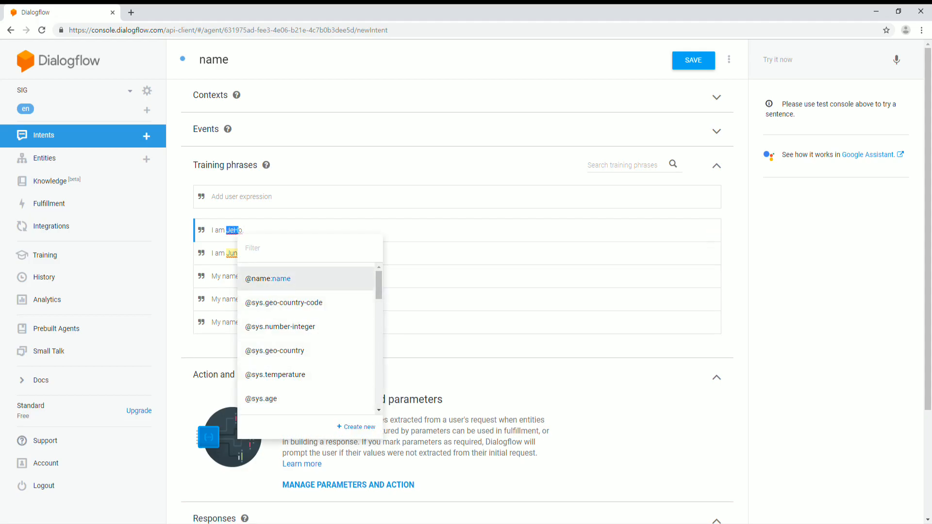
pyautogui.moveTo(379, 286)
pyautogui.mouseDown()
pyautogui.moveTo(378, 327)
pyautogui.moveTo(379, 286)
pyautogui.mouseUp()
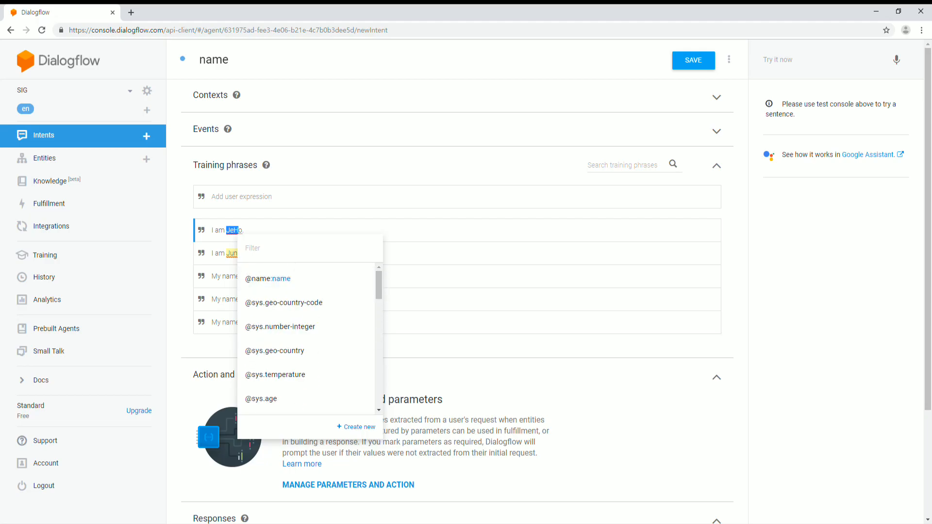
pyautogui.click(262, 248)
pyautogui.click(268, 279)
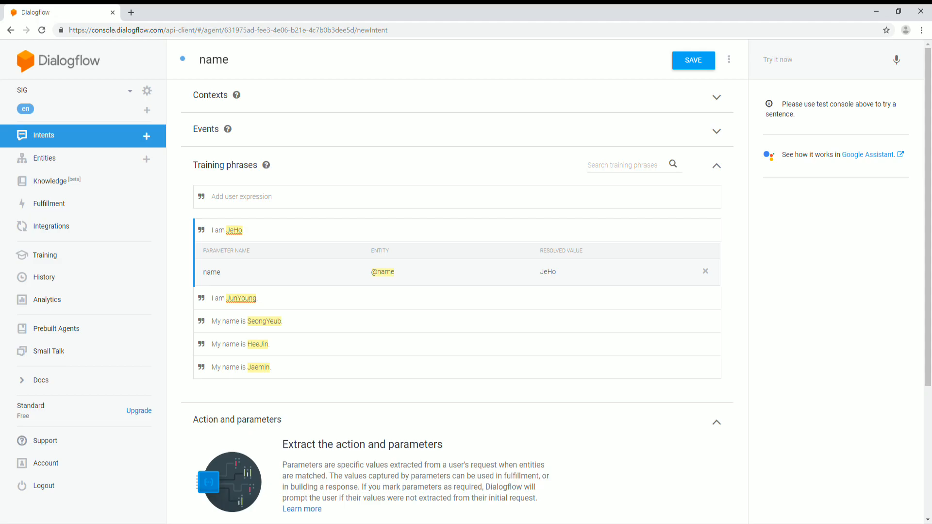
# - Add a default text response to the name intent and start editing its first empty variant
pyautogui.scroll(-3, 456, 292)
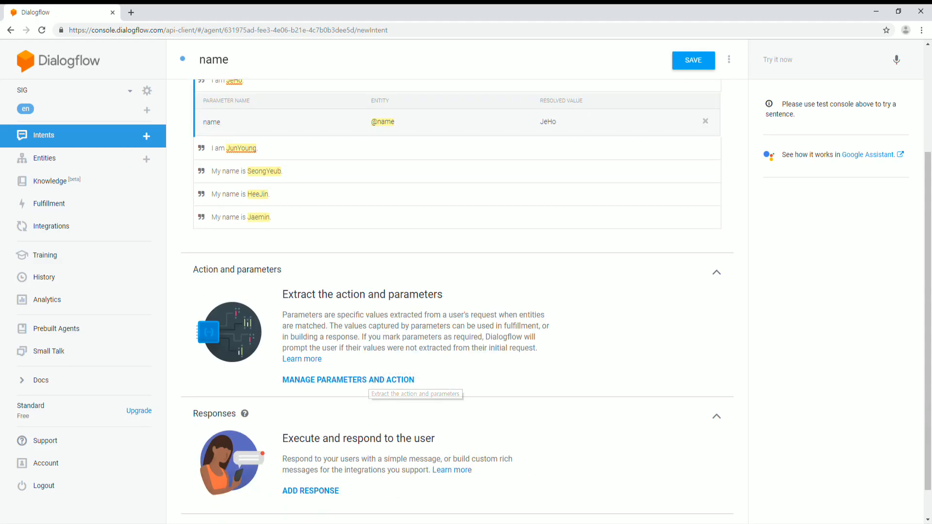
pyautogui.scroll(-1, 457, 301)
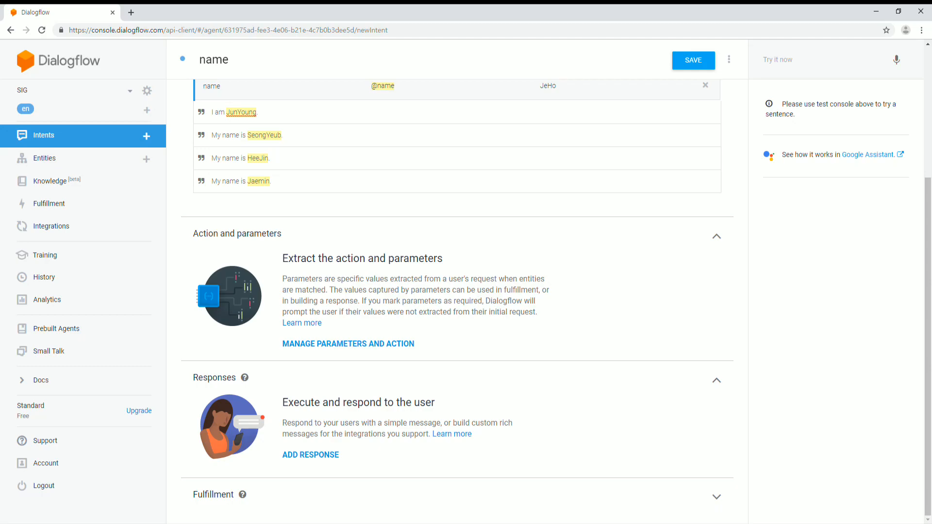
pyautogui.click(311, 455)
pyautogui.scroll(-1, 310, 455)
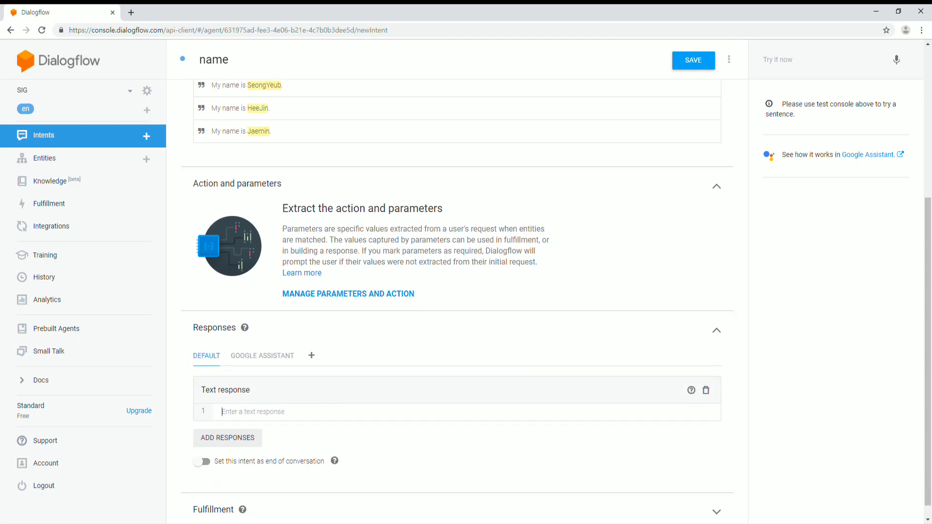
pyautogui.scroll(2, 457, 300)
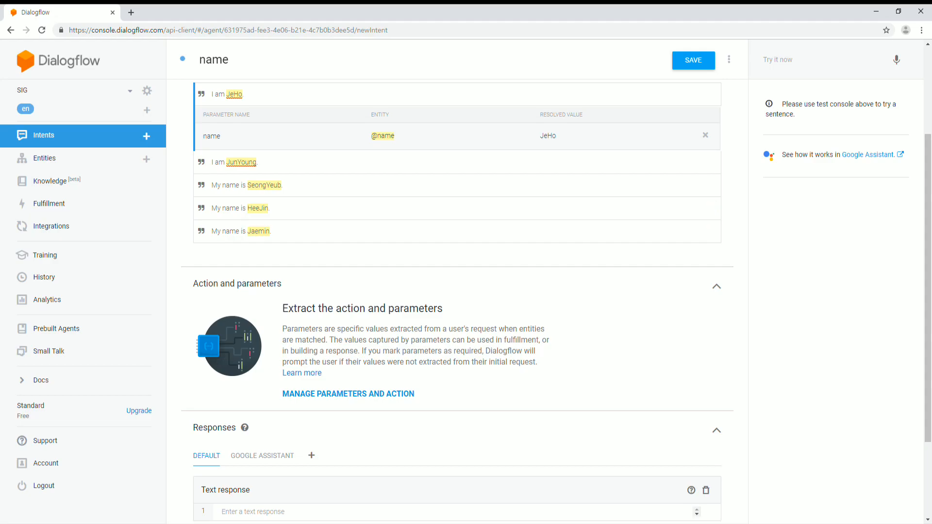
pyautogui.scroll(-3, 697, 510)
pyautogui.click(252, 397)
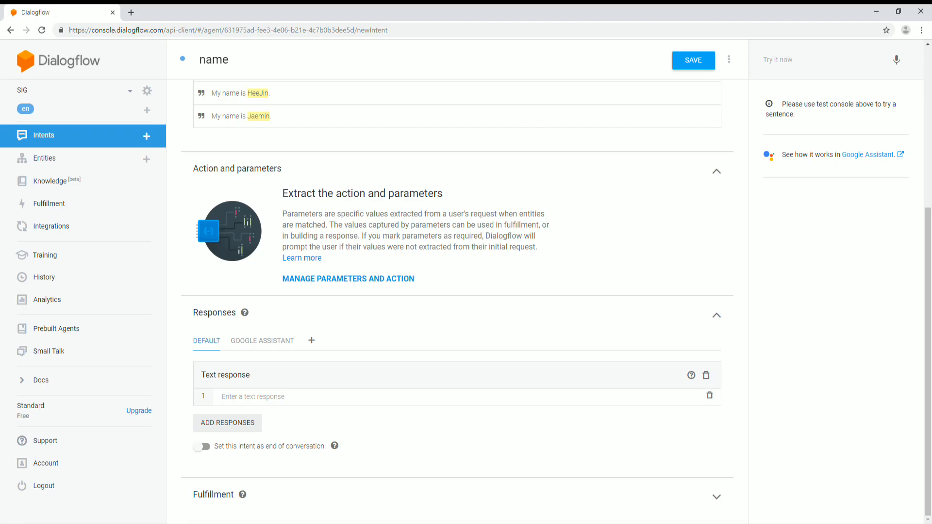
pyautogui.write('Oh')
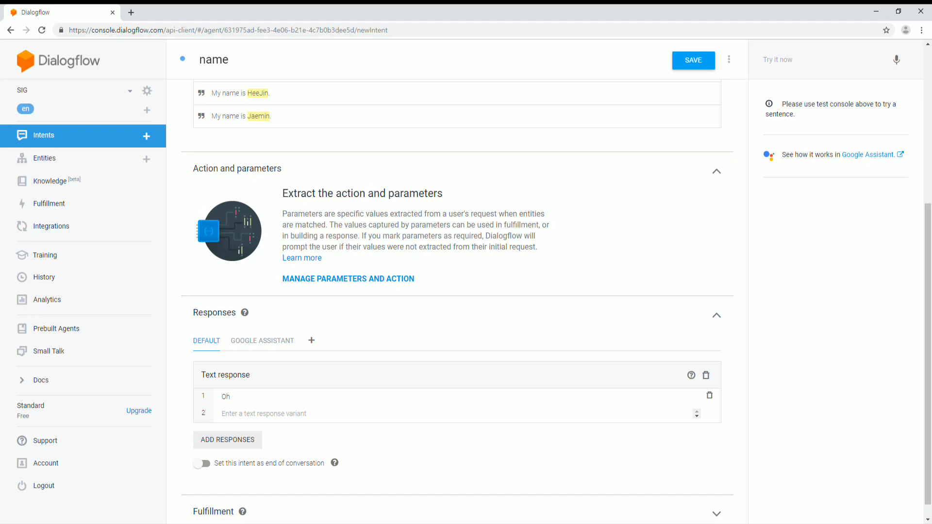
pyautogui.write(', You')
pyautogui.press('BackSpace')
pyautogui.press('BackSpace')
pyautogui.write('You')
pyautogui.press('BackSpace')
pyautogui.press('BackSpace')
pyautogui.press('BackSpace')
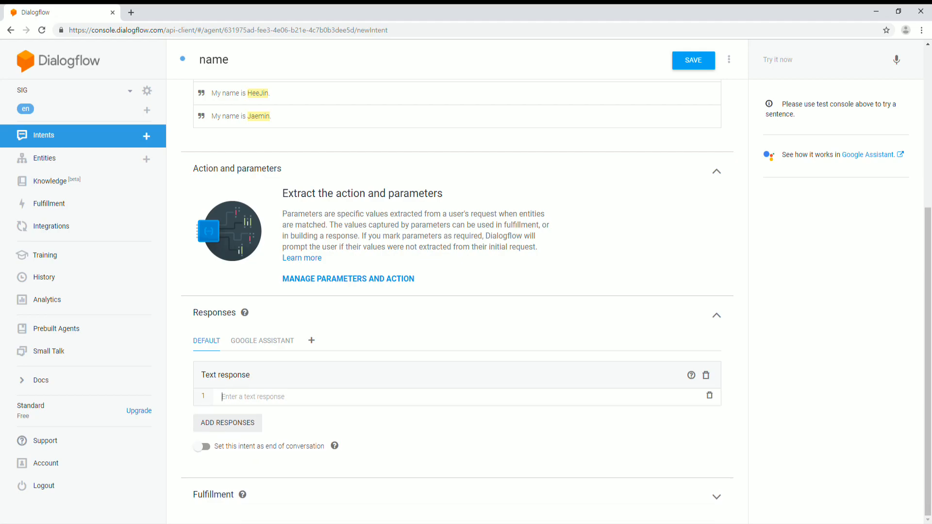
# - Enter "Nice to meet you. $name ." as the first text response variant, referencing the name parameter
pyautogui.write('Nicee to')
pyautogui.press('BackSpace')
pyautogui.press('BackSpace')
pyautogui.press('BackSpace')
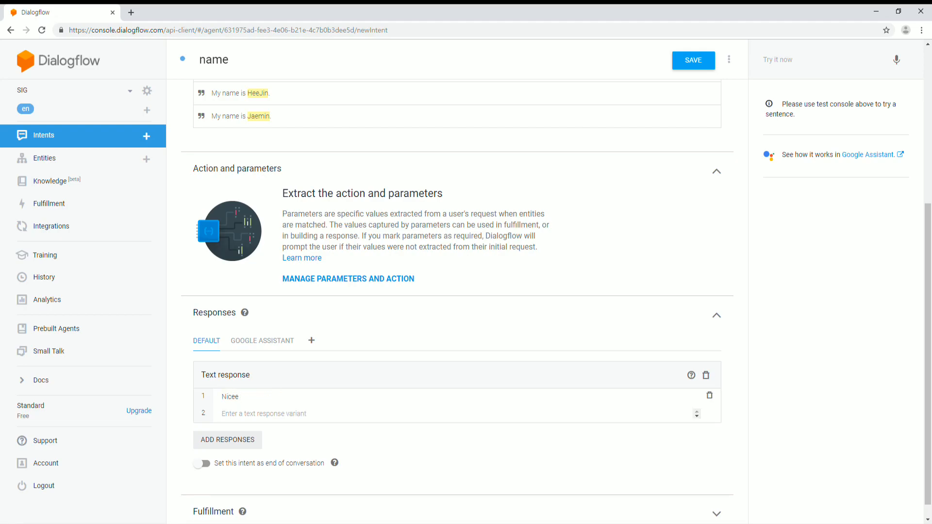
pyautogui.write('to meet you.')
pyautogui.write('$')
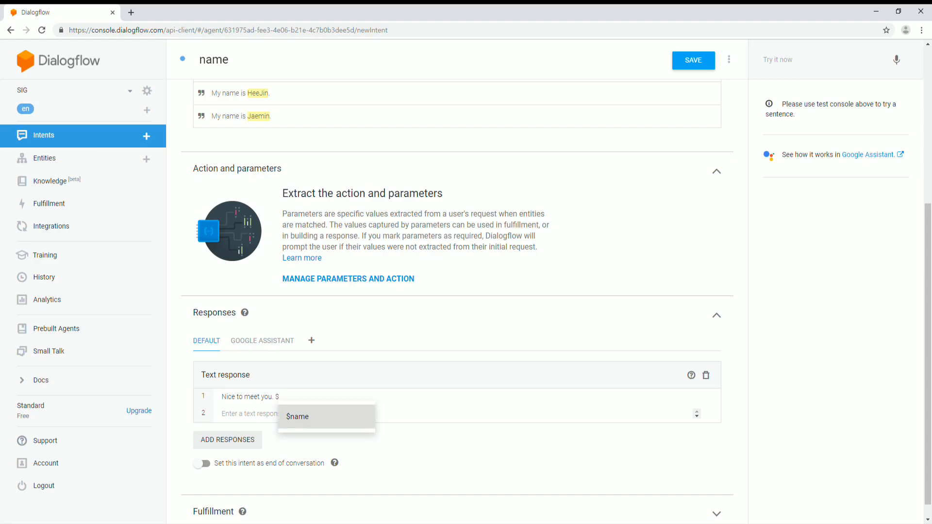
pyautogui.write('name .')
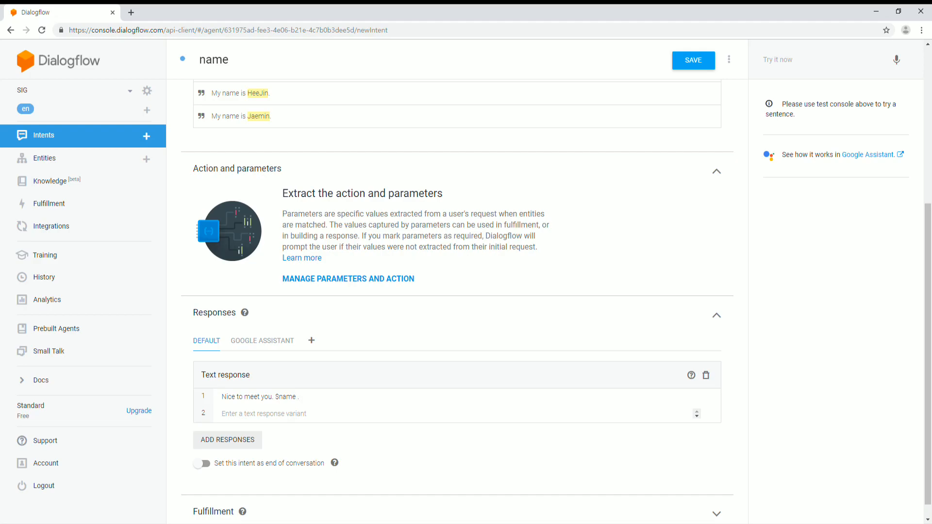
pyautogui.scroll(3, 310, 220)
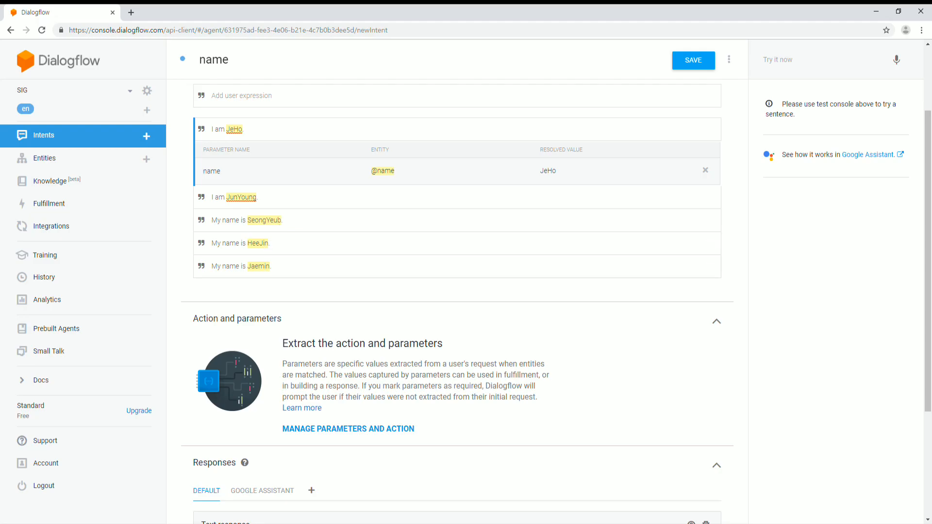
pyautogui.scroll(-3, 437, 291)
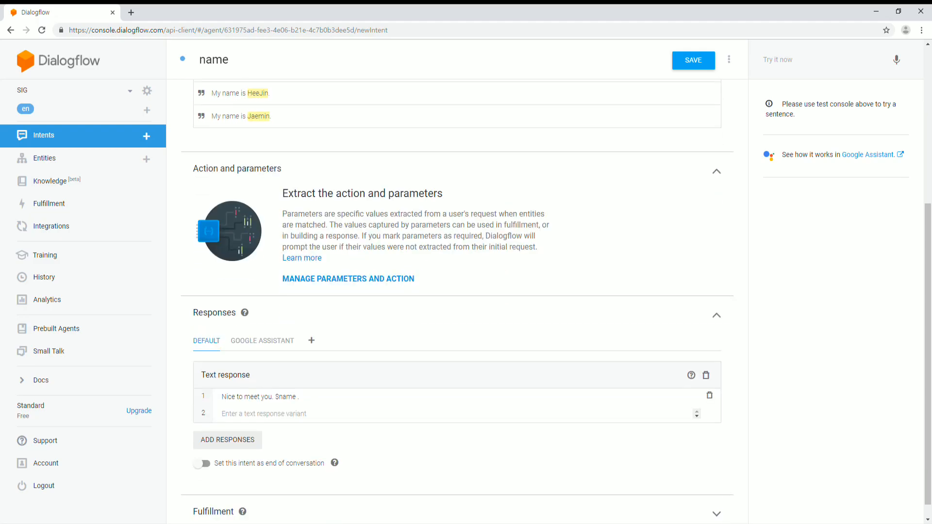
pyautogui.moveTo(276, 397); pyautogui.dragTo(296, 397)
pyautogui.scroll(3, 456, 292)
pyautogui.scroll(-2, 456, 291)
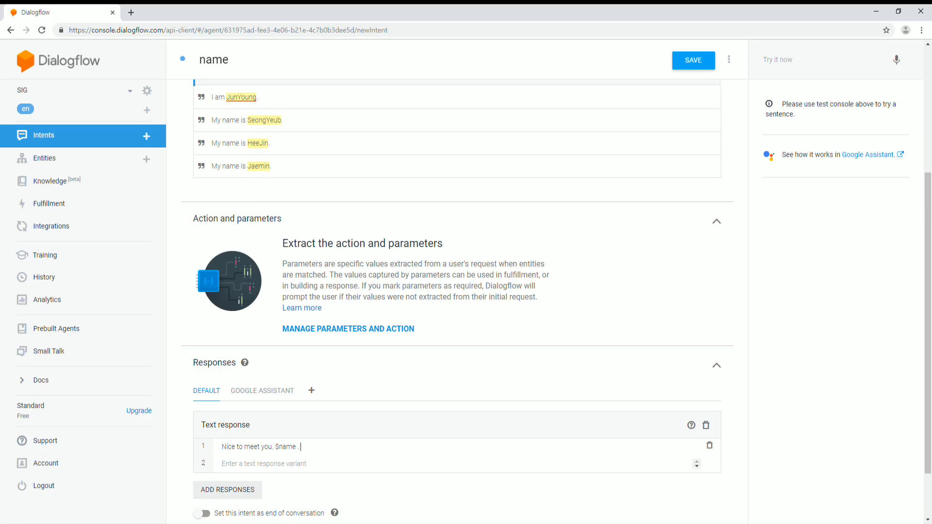
pyautogui.write("et's play soccer")
pyautogui.press('BackSpace')
pyautogui.press('BackSpace')
pyautogui.press('BackSpace')
pyautogui.press('BackSpace')
pyautogui.press('BackSpace')
pyautogui.press('BackSpace')
pyautogui.press('BackSpace')
pyautogui.press('BackSpace')
pyautogui.press('BackSpace')
pyautogui.press('BackSpace')
pyautogui.press('BackSpace')
pyautogui.press('BackSpace')
pyautogui.press('BackSpace')
pyautogui.press('BackSpace')
pyautogui.press('BackSpace')
# - Save the name intent and start a new intent titled "Let's"
pyautogui.click(693, 61)
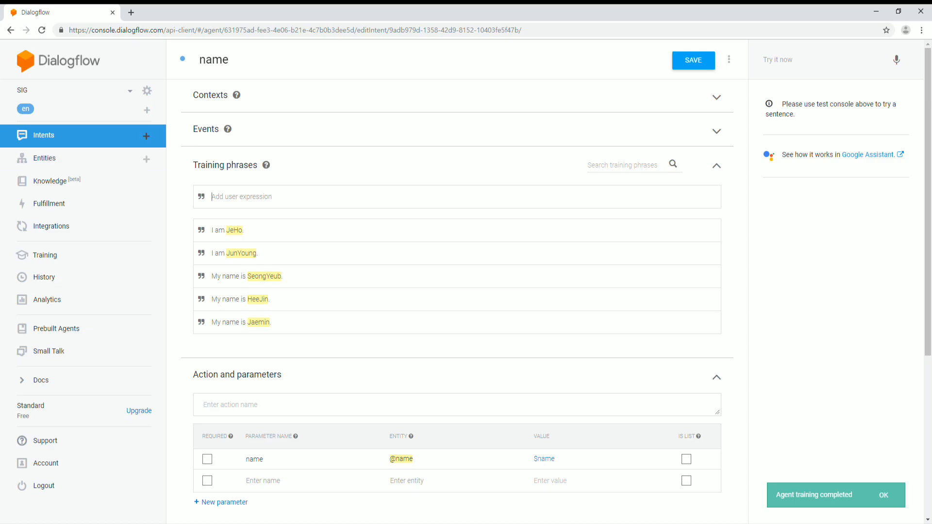
pyautogui.click(146, 136)
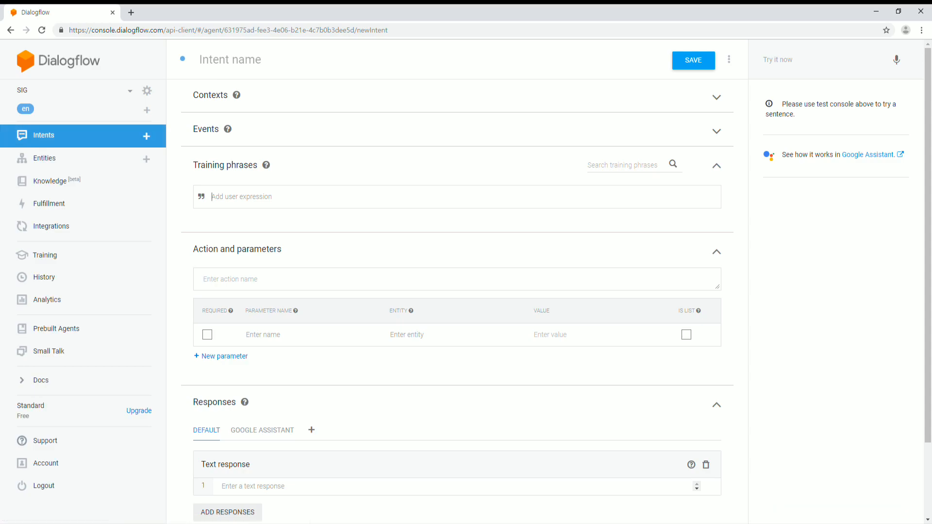
pyautogui.click(230, 60)
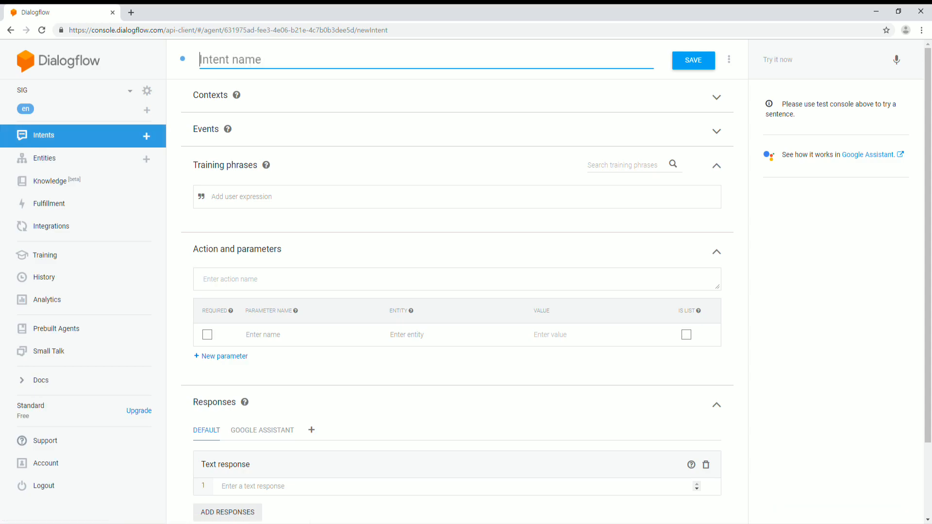
pyautogui.write("Let's")
pyautogui.scroll(-1, 457, 301)
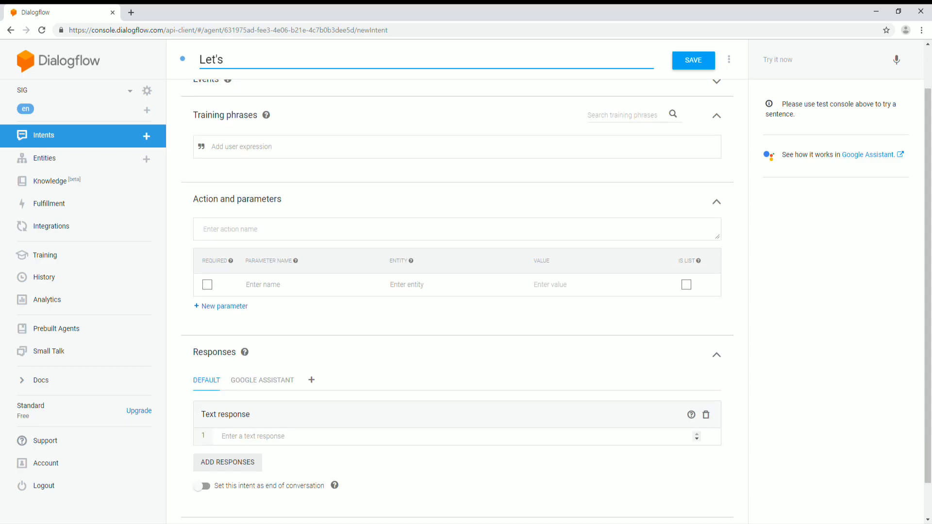
pyautogui.scroll(1, 456, 301)
pyautogui.click(456, 197)
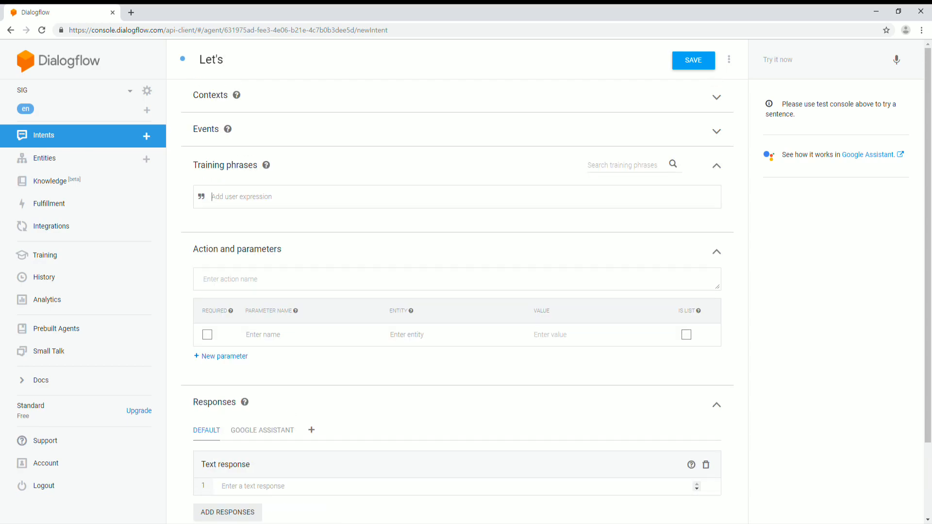